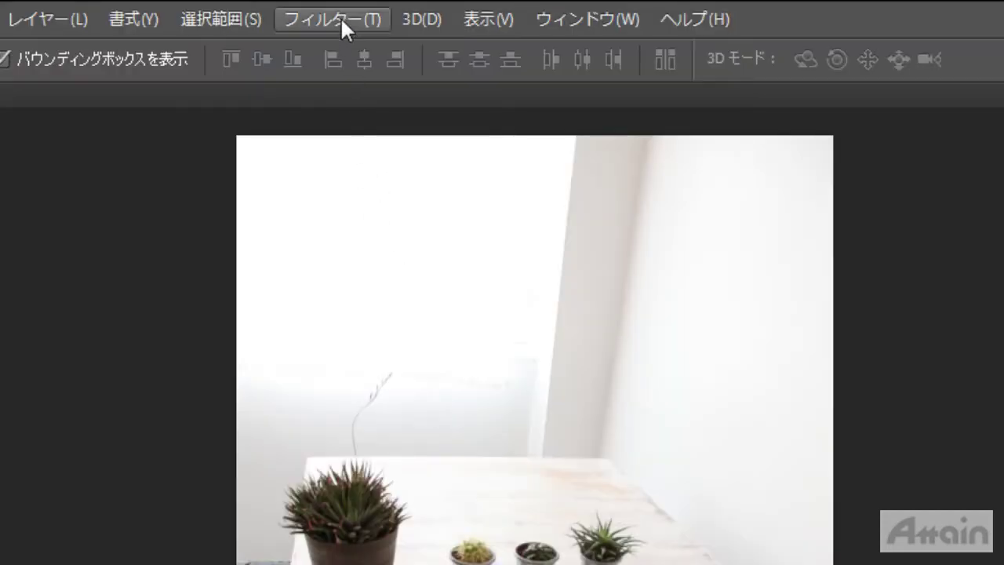
Convert the table photo's layer to a smart object via Convert for Smart Filters
left_click(340, 18)
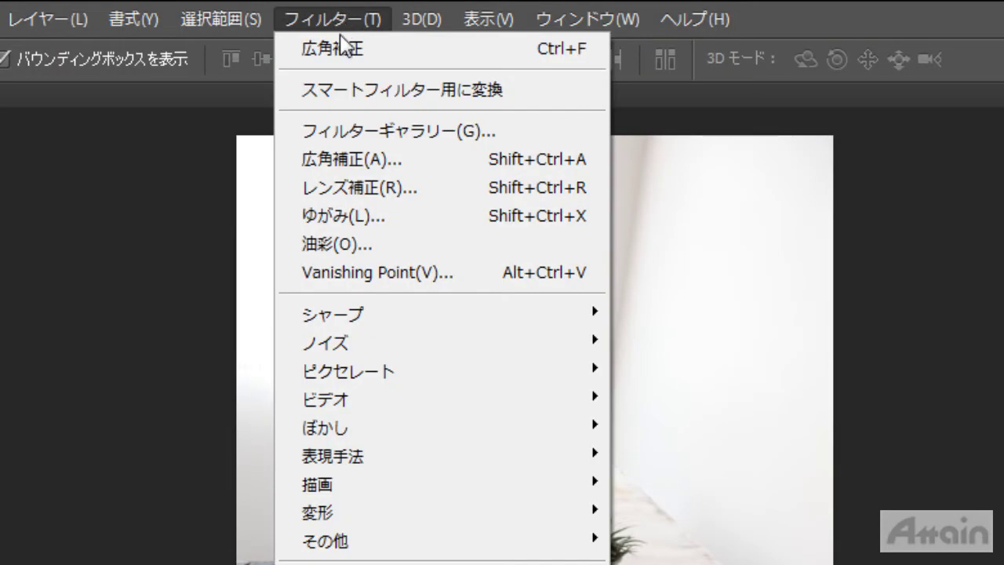
left_click(537, 89)
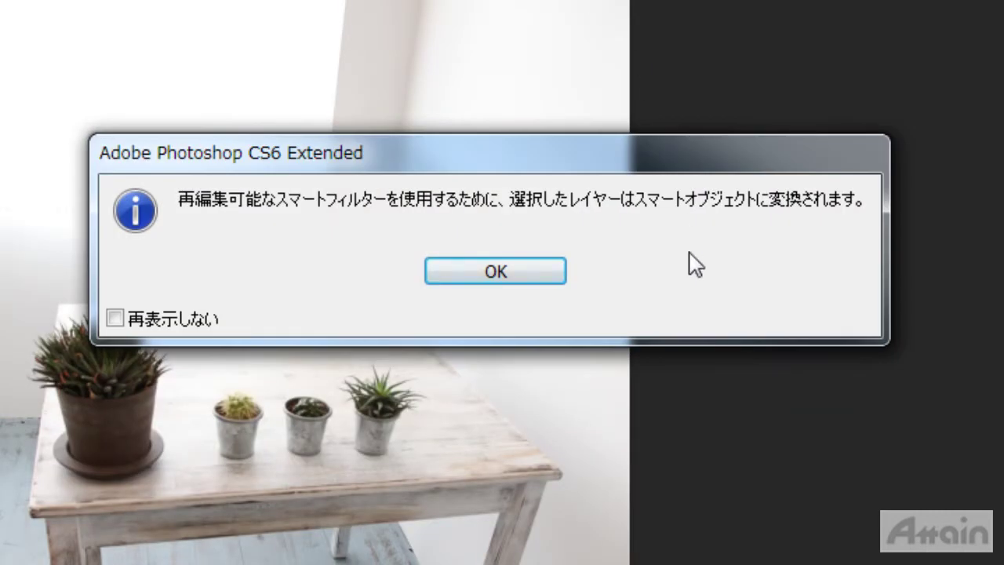
left_click(543, 271)
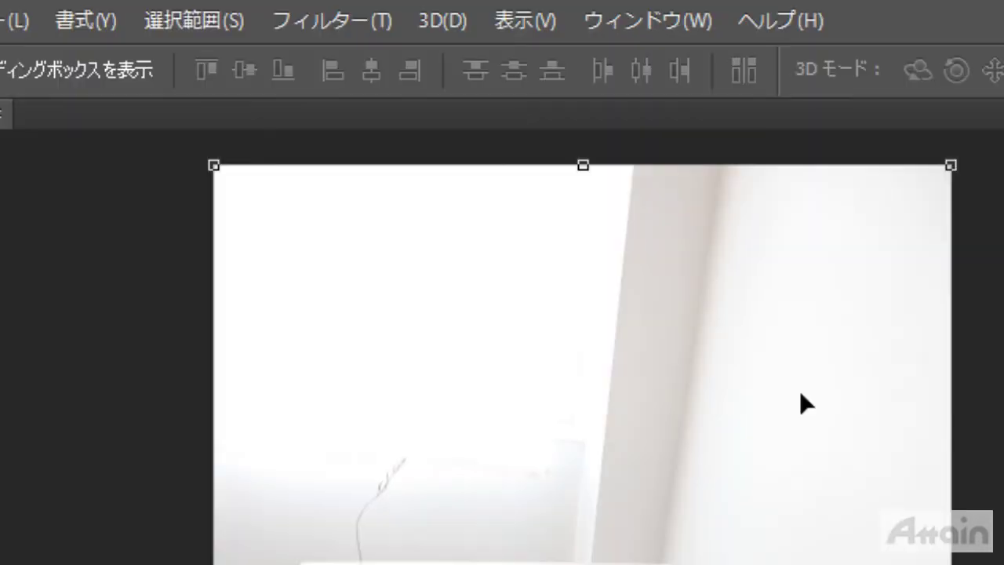
Open the Adaptive Wide Angle filter and zoom out to preview the whole photo
left_click(333, 25)
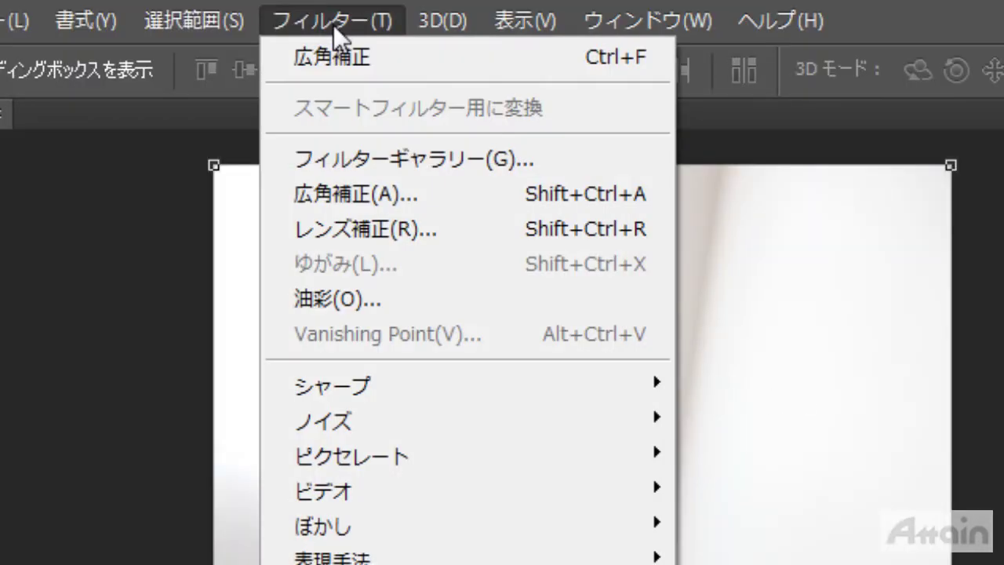
left_click(439, 197)
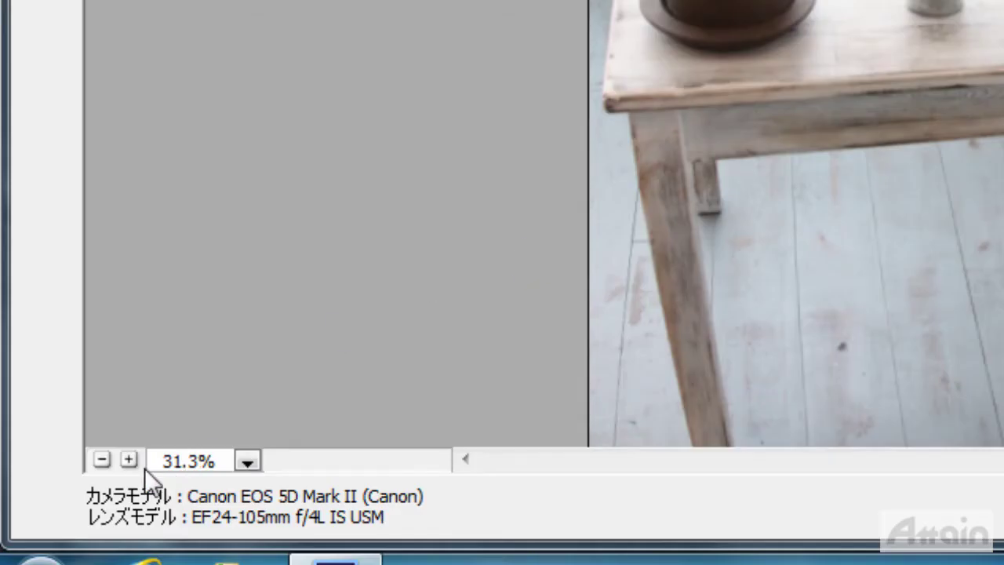
left_click(102, 462)
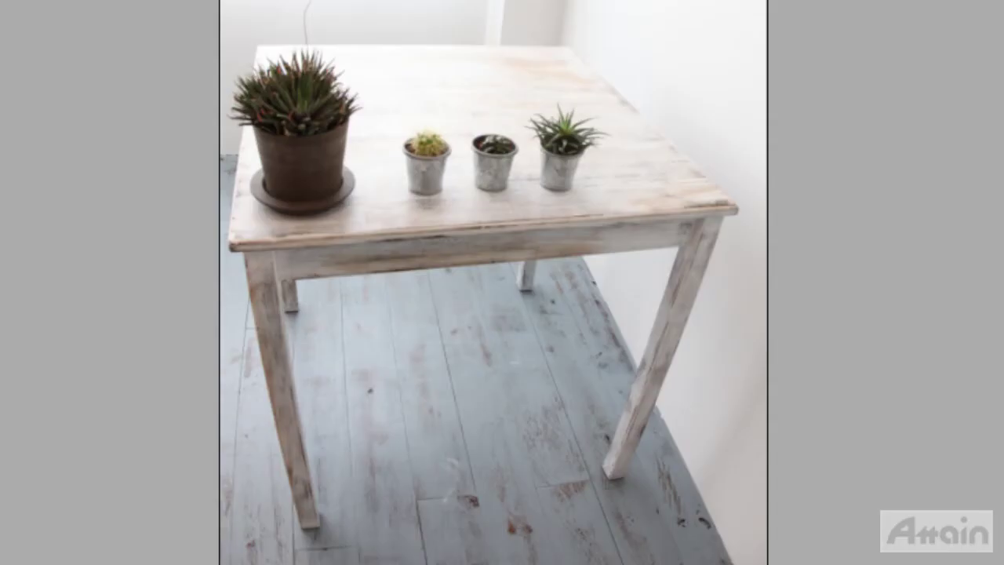
Add constraint lines from top to foot of the left and right front table legs
left_click(238, 257)
left_click(298, 524)
left_click(722, 218)
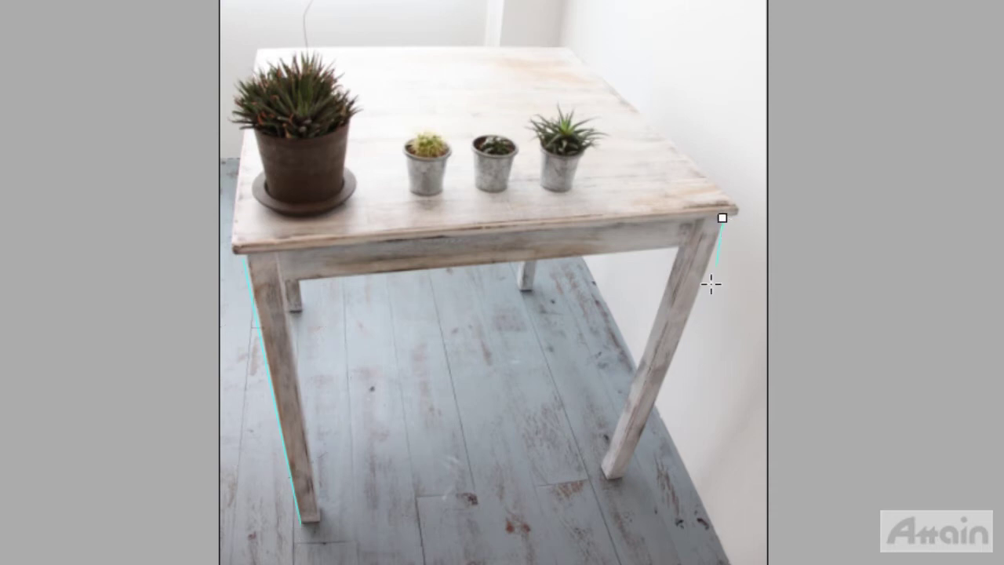
left_click(624, 476)
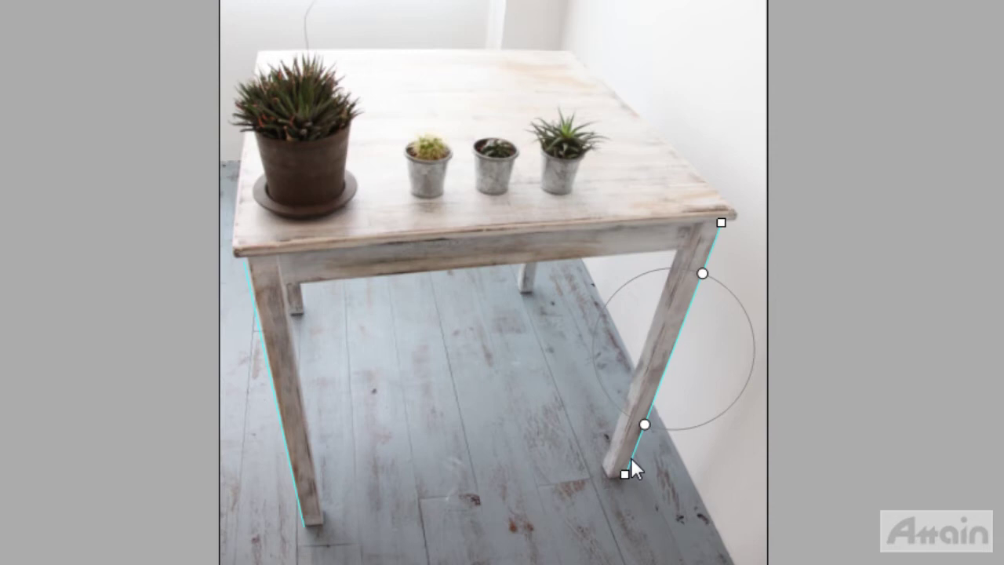
Constrain the tabletop's front edge horizontally, shift the image down, and begin a back-edge line
left_click(233, 249)
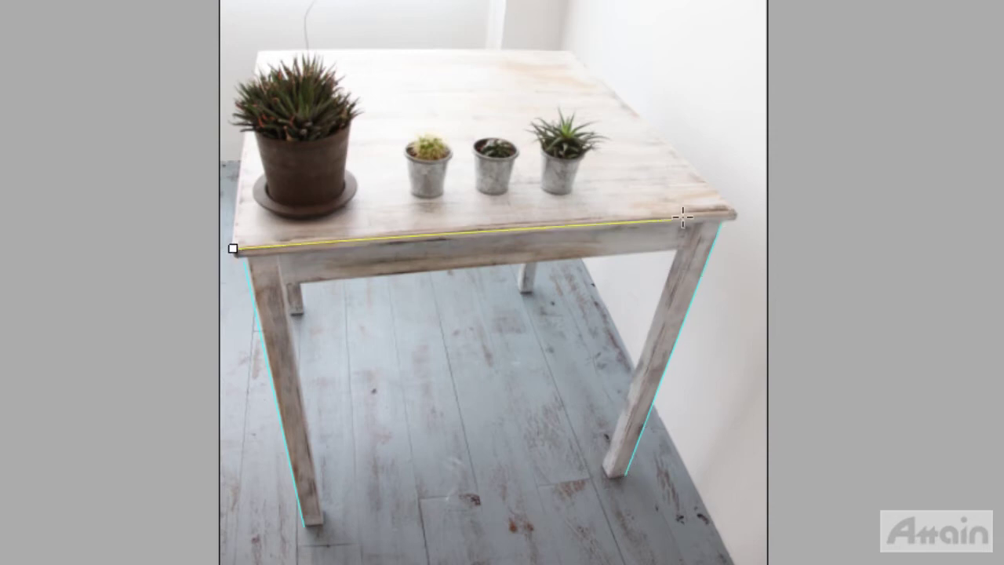
left_click(735, 211)
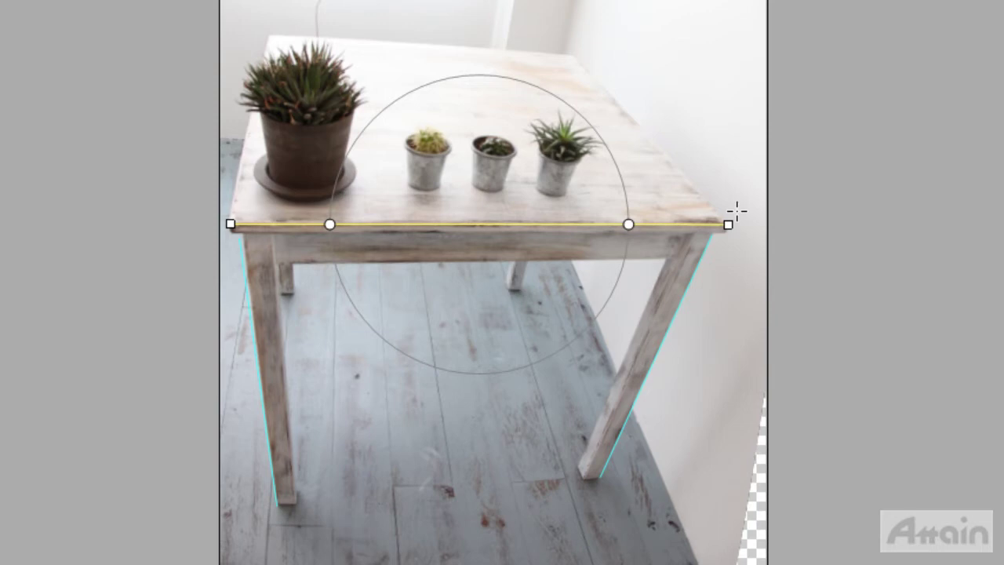
left_click_drag(730, 224, 730, 302)
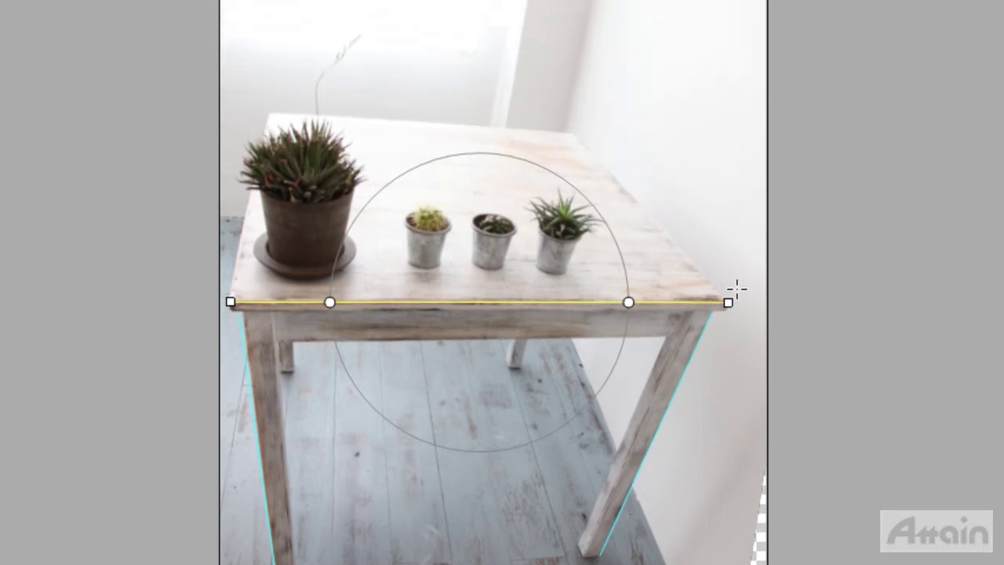
left_click(270, 111)
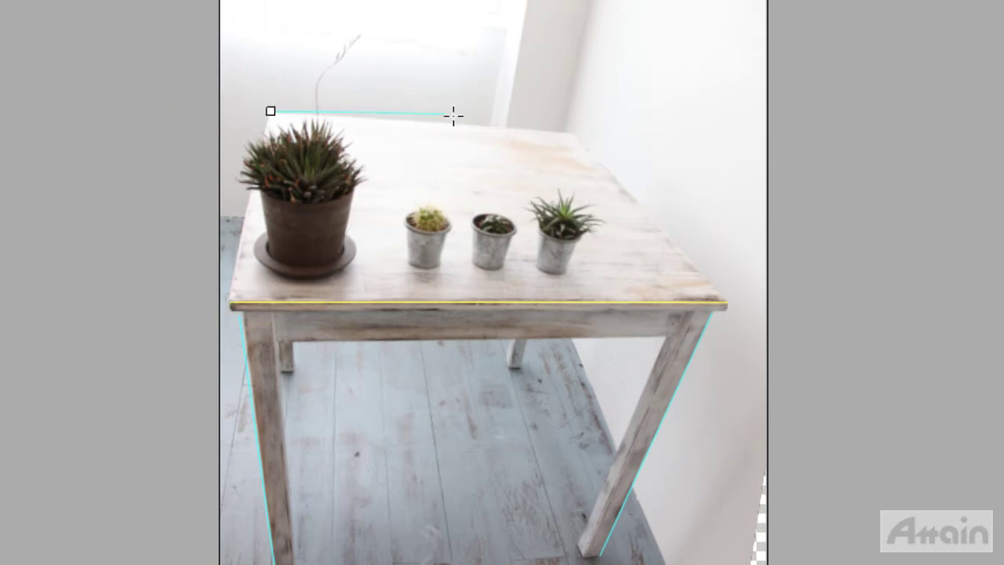
Finish the back-edge constraint, ease its angle, and shift the front edge upward
left_click(576, 132)
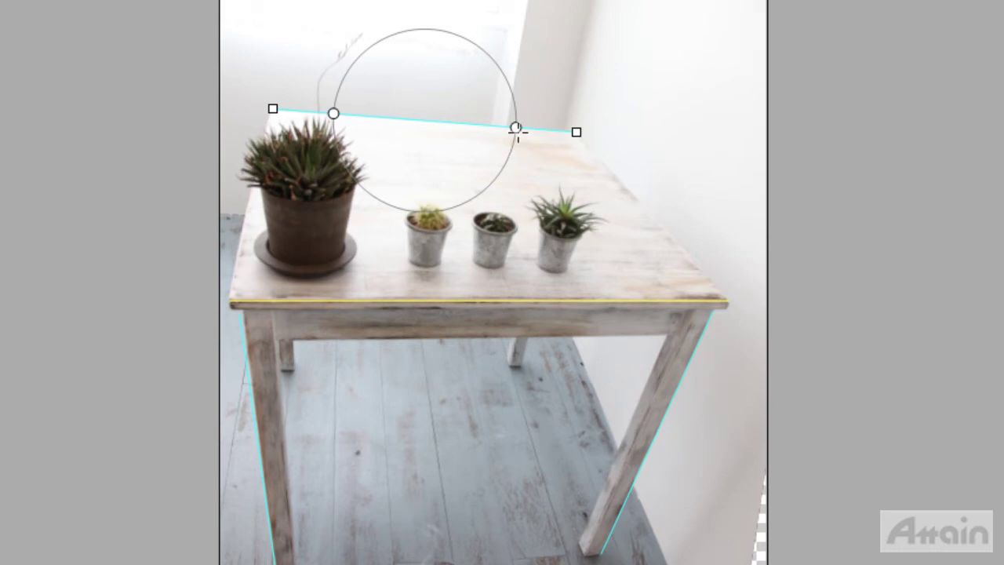
mouse_move(516, 127)
left_click_drag(515, 127, 519, 124)
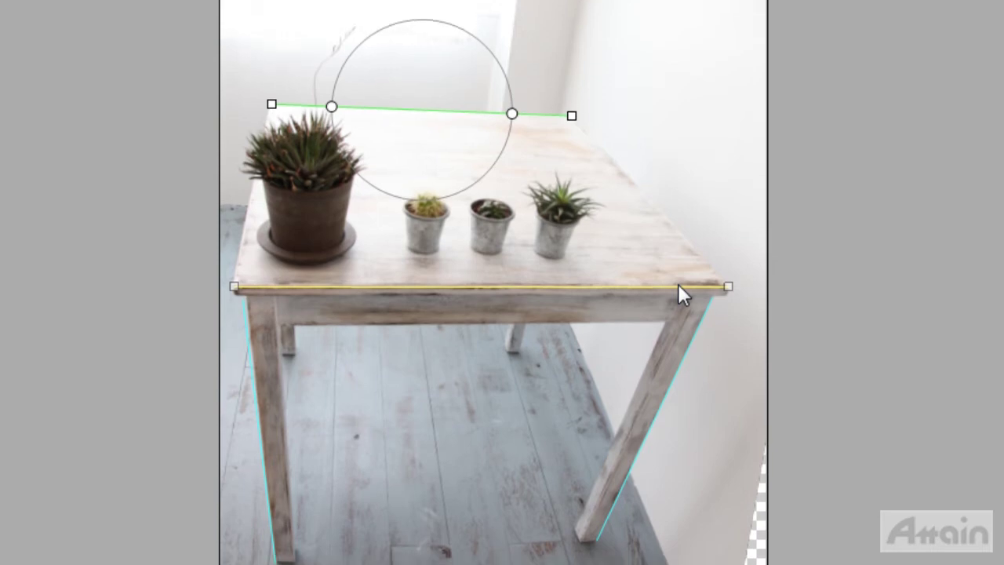
left_click_drag(678, 295, 678, 239)
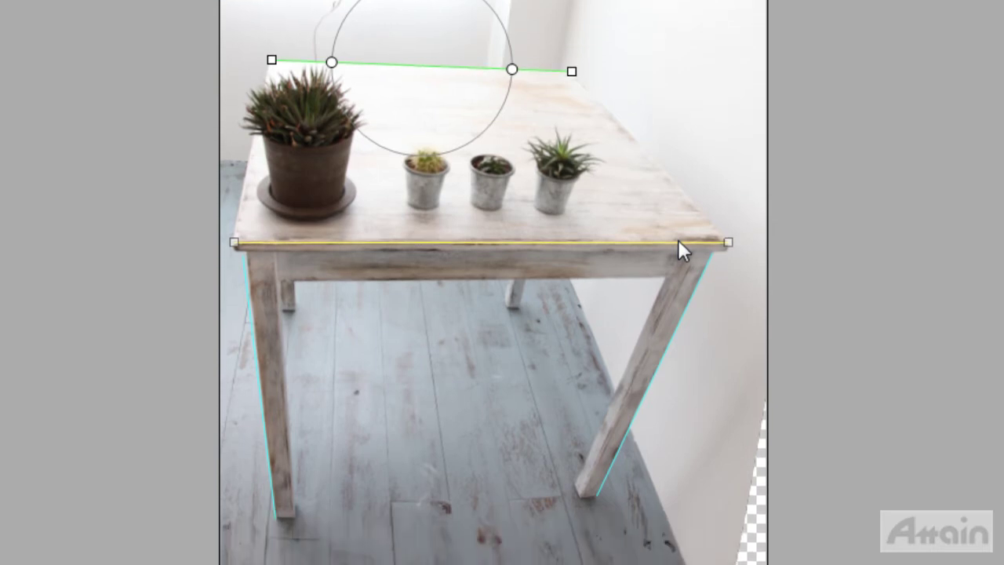
Tilt the right leg's constraint slightly and start another line from the table corner
left_click(671, 346)
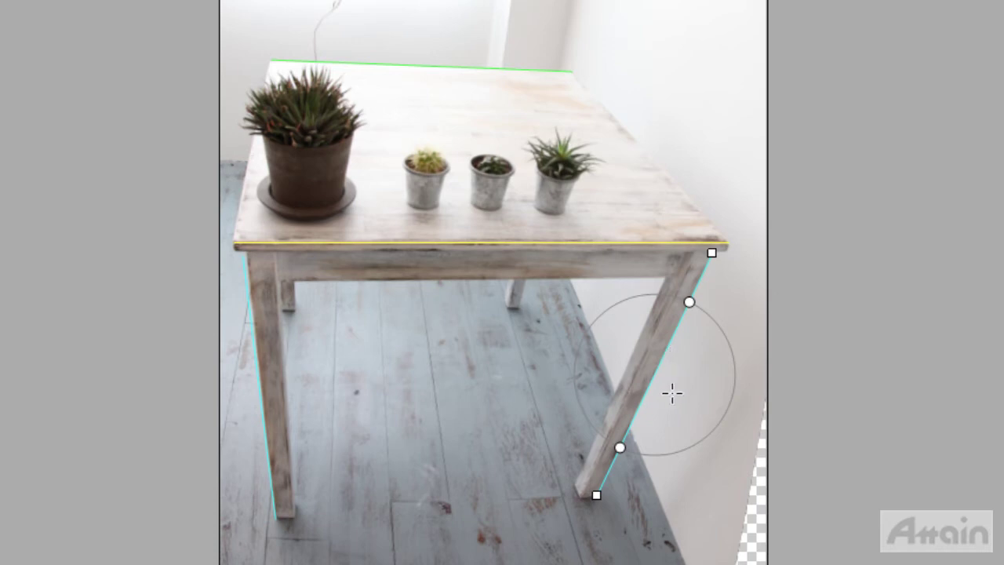
left_click_drag(620, 449, 627, 453)
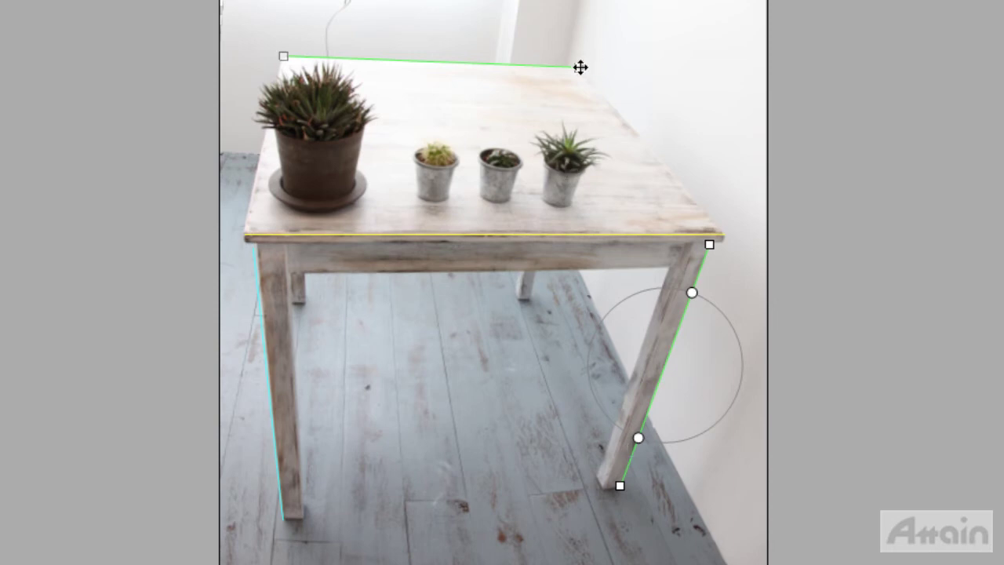
left_click_drag(580, 72, 721, 231)
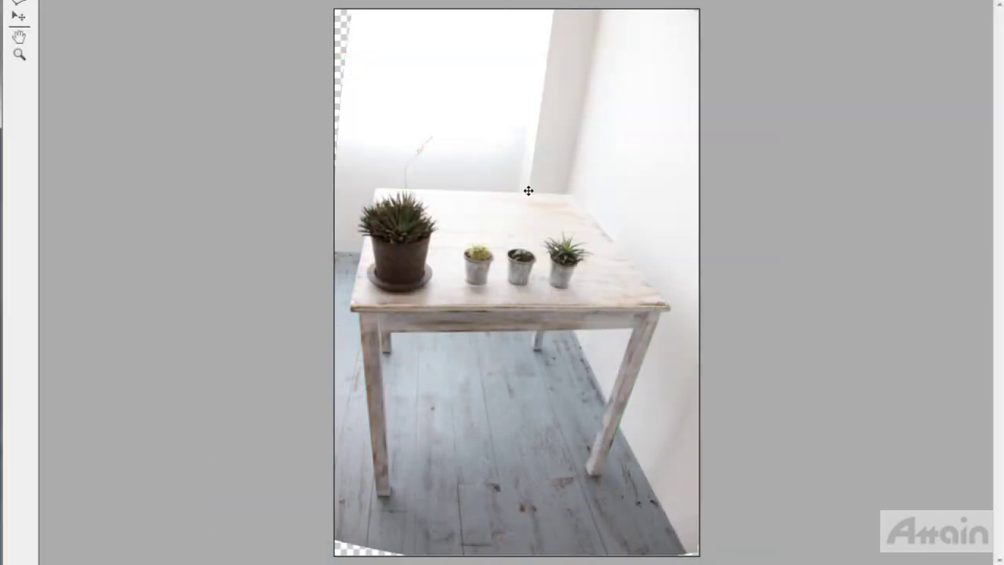
Add three more constraint lines along the floor edges, then apply Adaptive Wide Angle
left_click(576, 335)
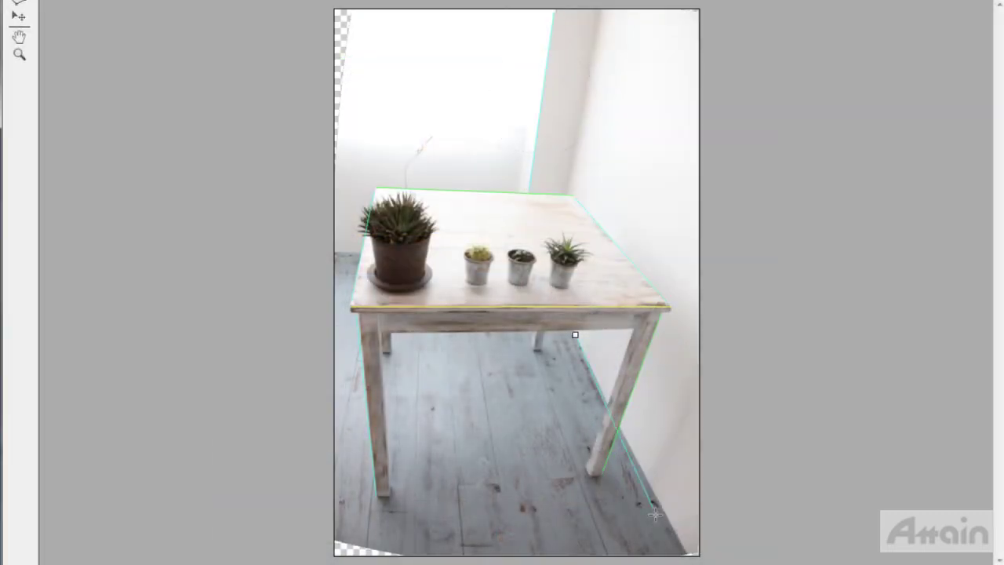
left_click(687, 553)
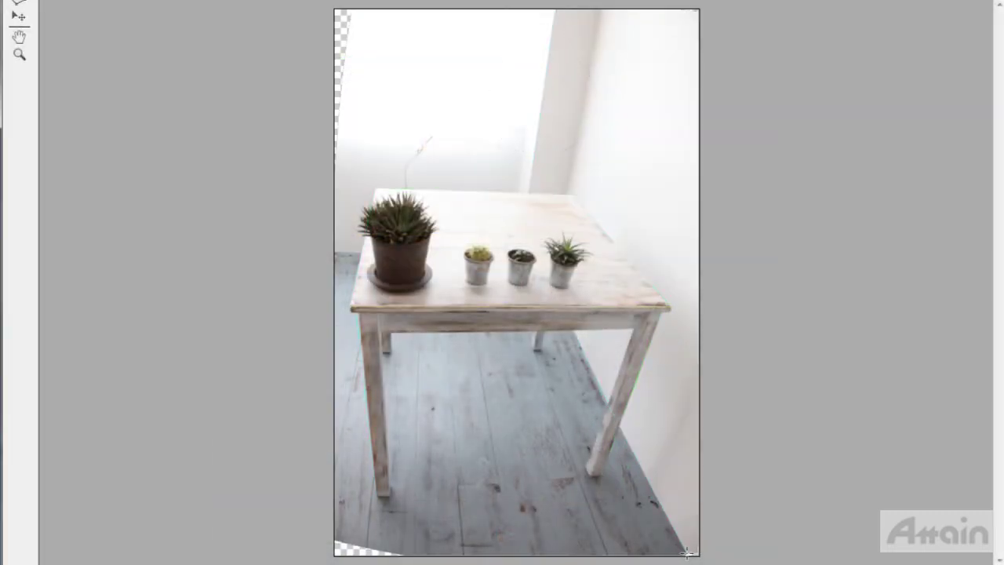
left_click(534, 356)
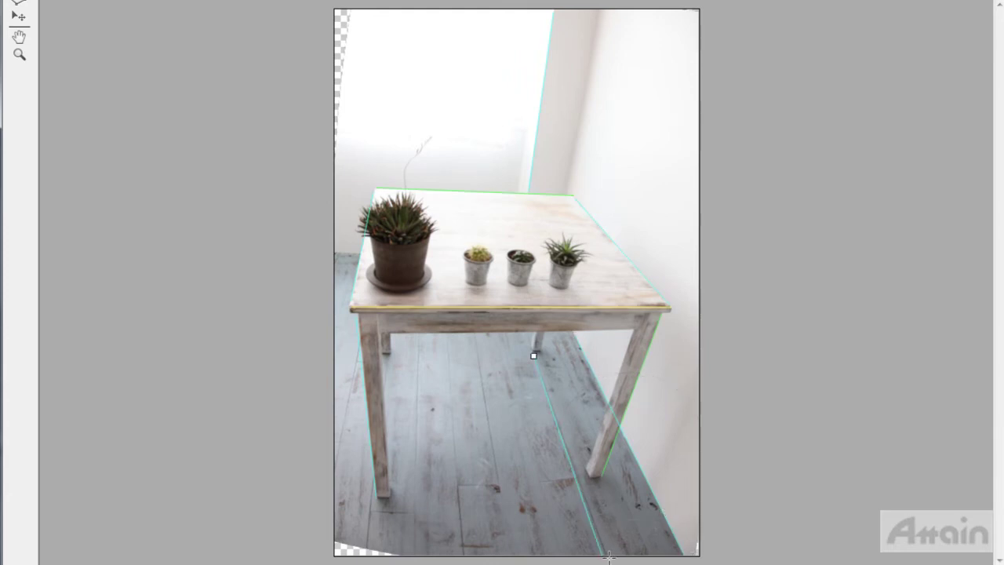
left_click(606, 555)
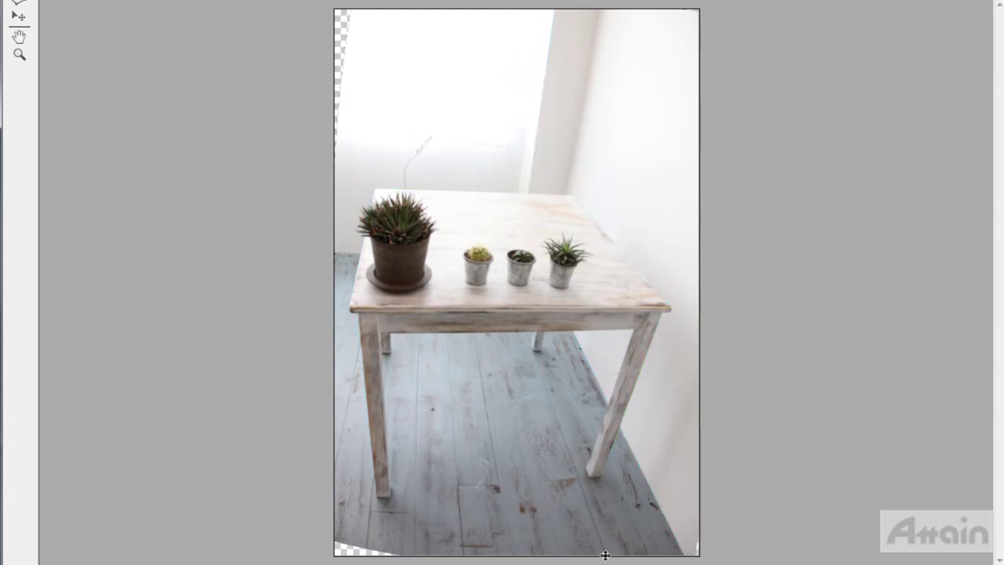
left_click(356, 359)
left_click(336, 460)
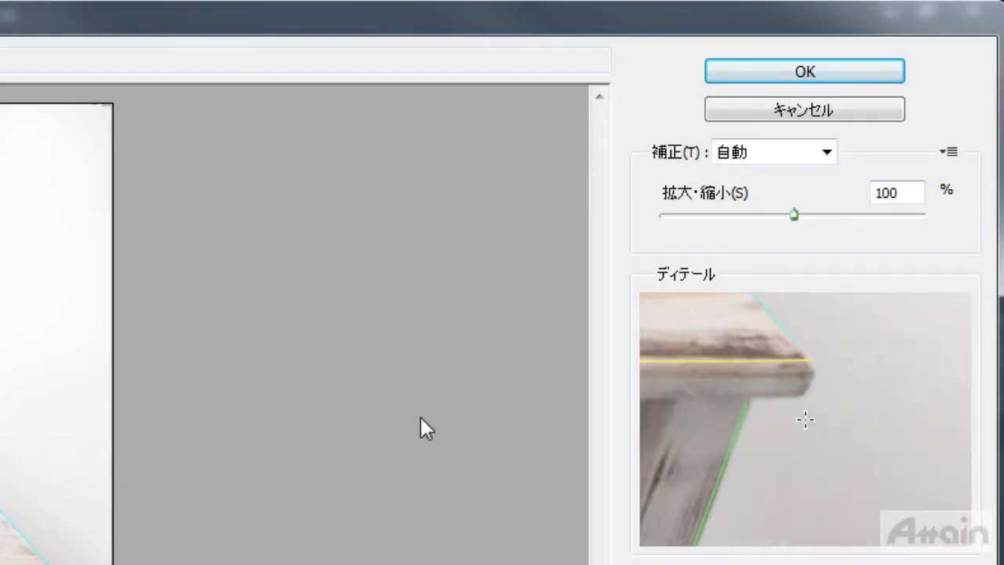
left_click(779, 72)
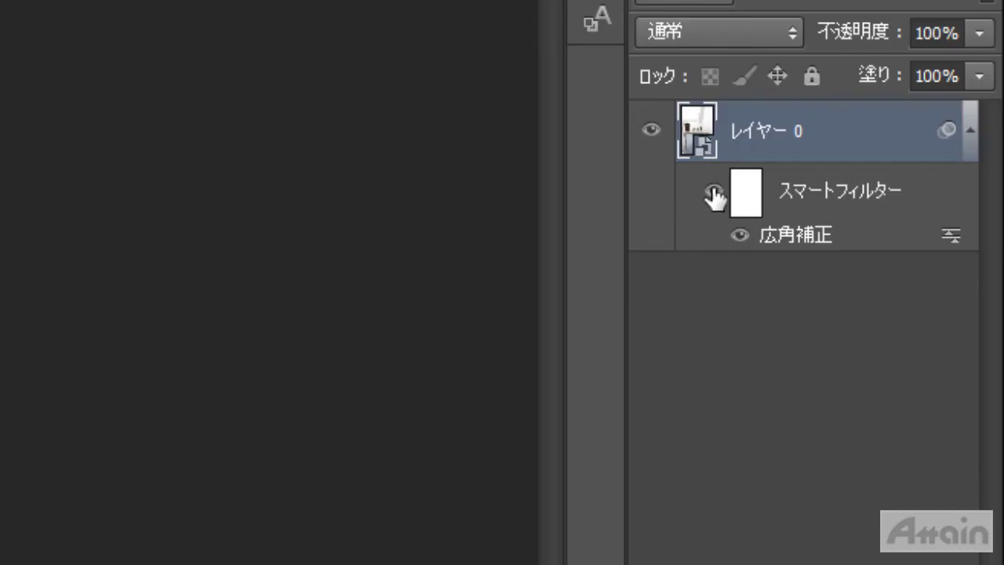
left_click(713, 193)
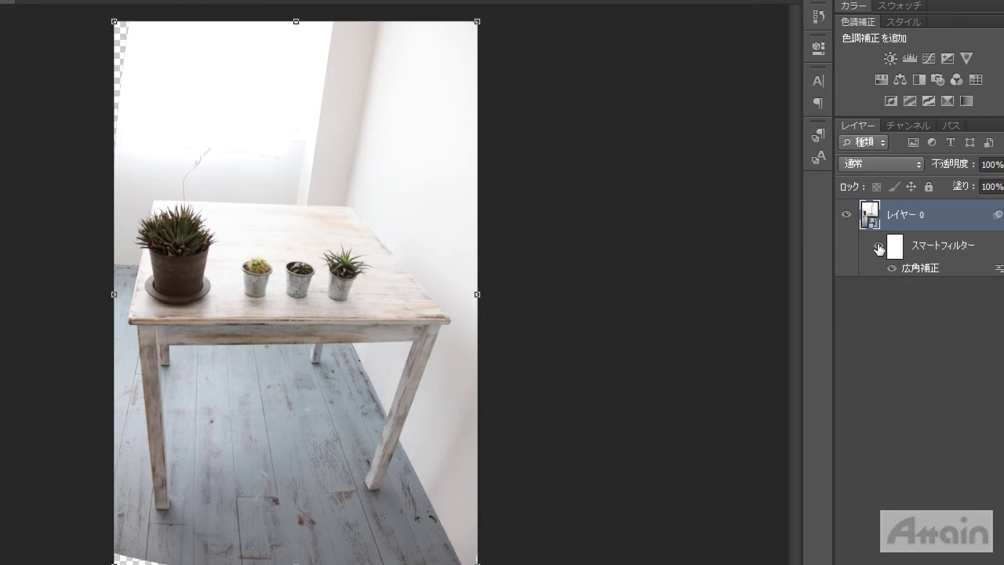
left_click(880, 249)
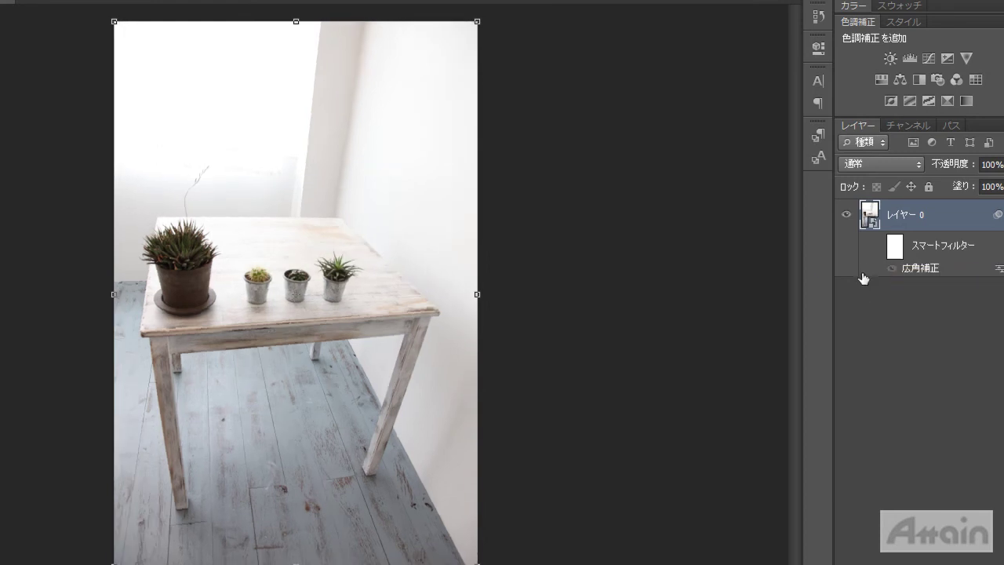
left_click(877, 248)
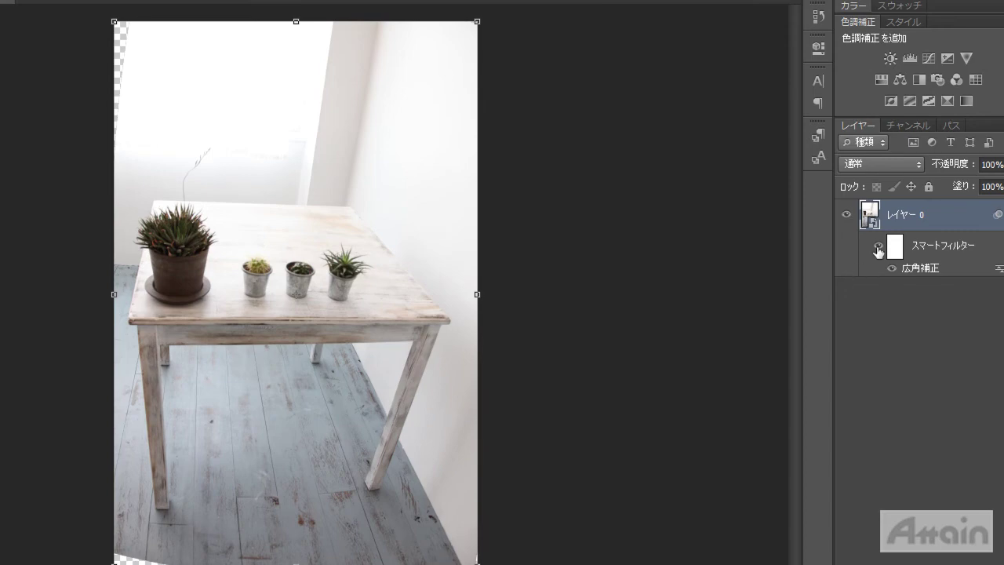
left_click(877, 250)
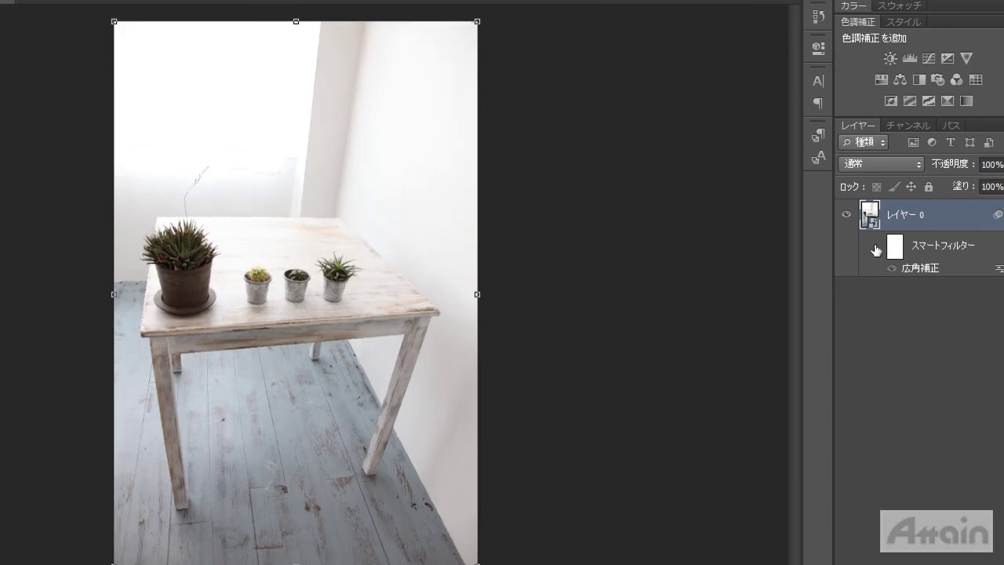
left_click(877, 249)
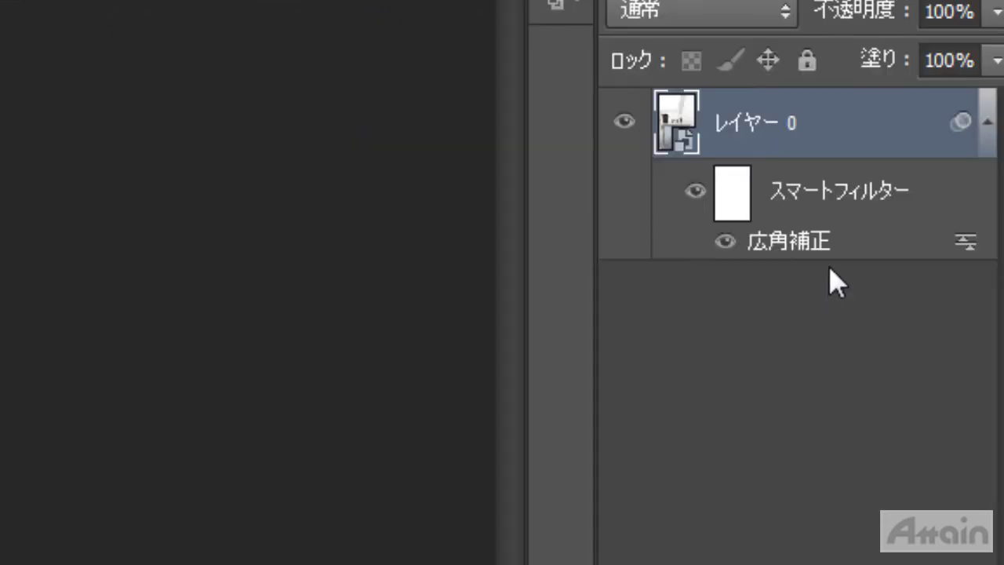
Reopen the 広角補正 smart filter, rotate the right-leg constraint about one degree, and reapply
double_click(788, 242)
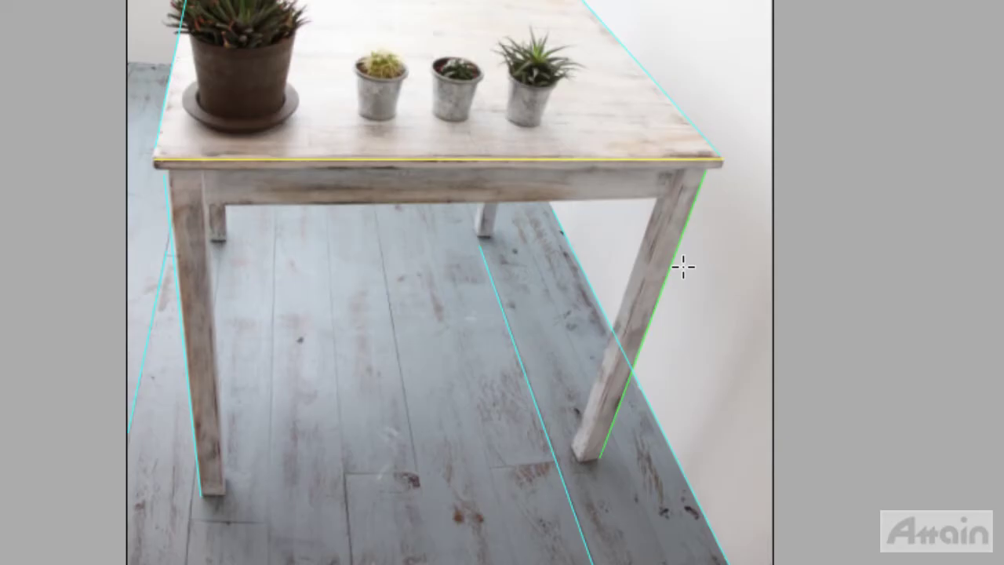
left_click(671, 270)
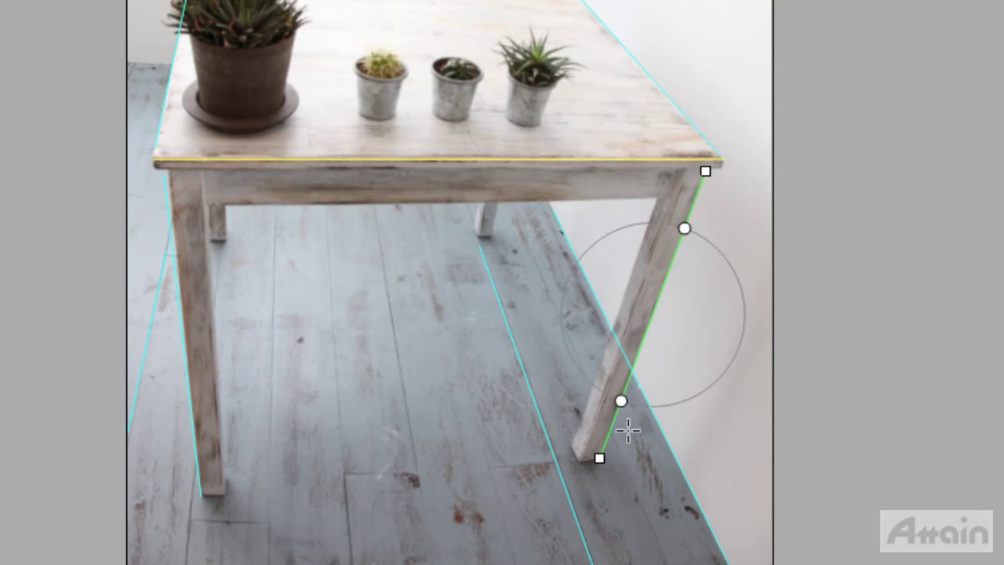
left_click_drag(619, 398, 625, 402)
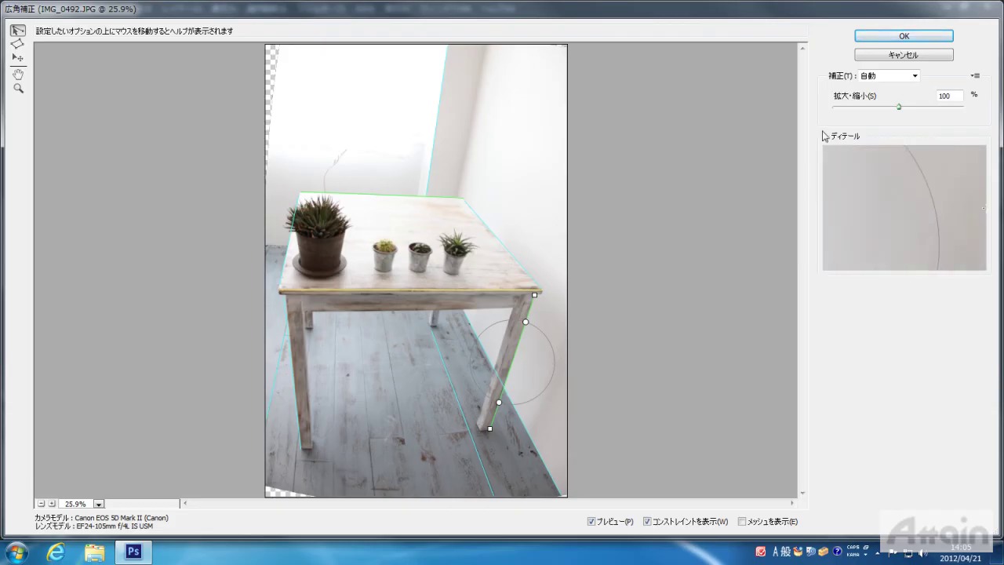
left_click(904, 37)
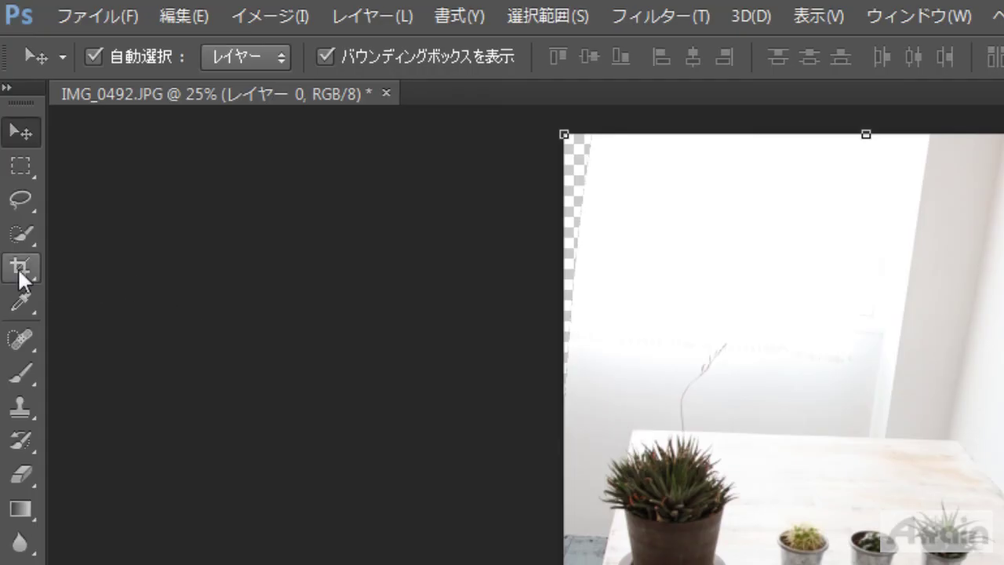
Pull the crop's top-left corner, bottom and right edges inside the transparent areas, then reposition its top edge
left_click(21, 268)
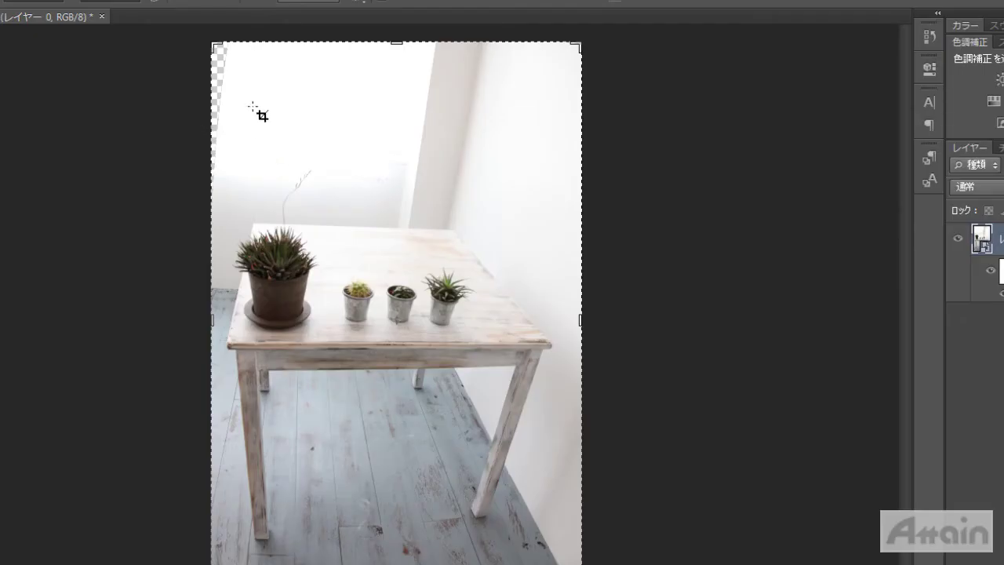
left_click_drag(212, 42, 219, 101)
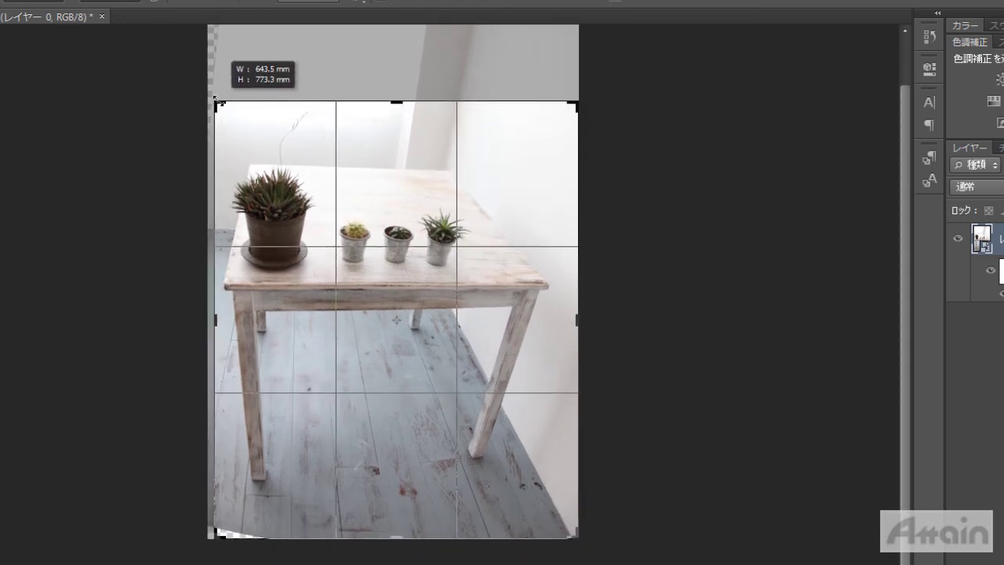
left_click_drag(398, 538, 398, 524)
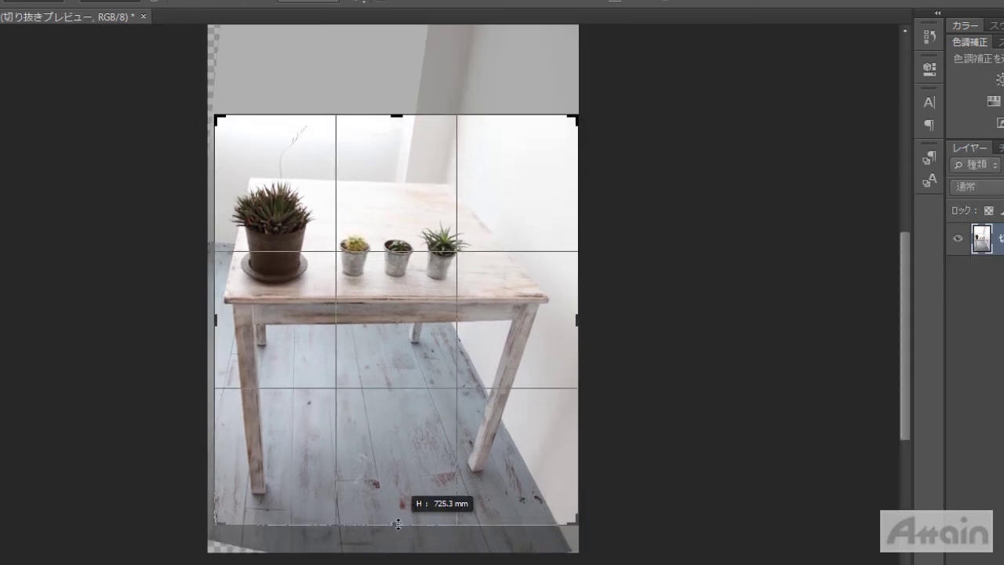
left_click_drag(583, 321, 574, 318)
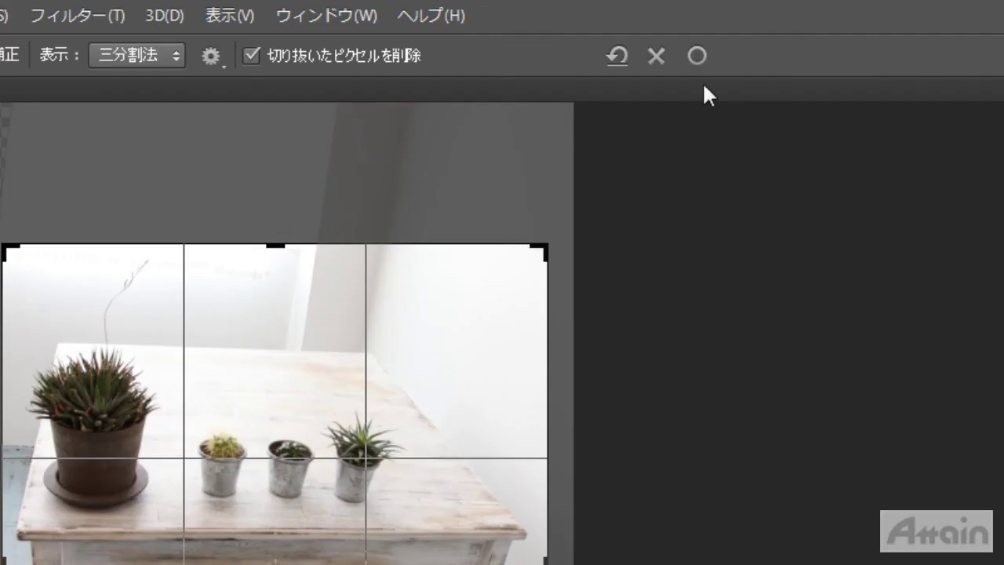
left_click(698, 56)
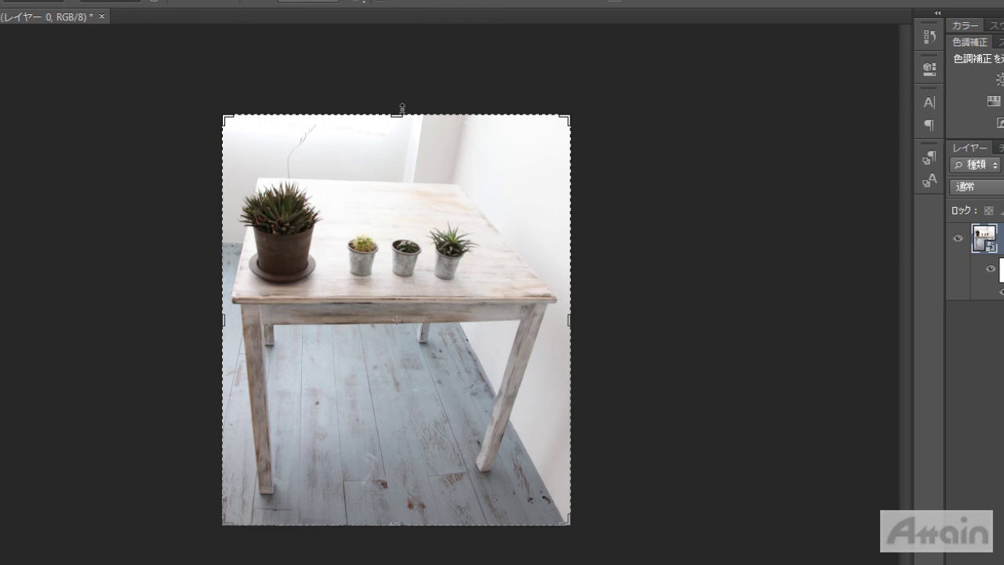
mouse_move(402, 109)
left_mouse_down()
mouse_move(404, 123)
mouse_move(400, 71)
mouse_move(413, 101)
left_mouse_up()
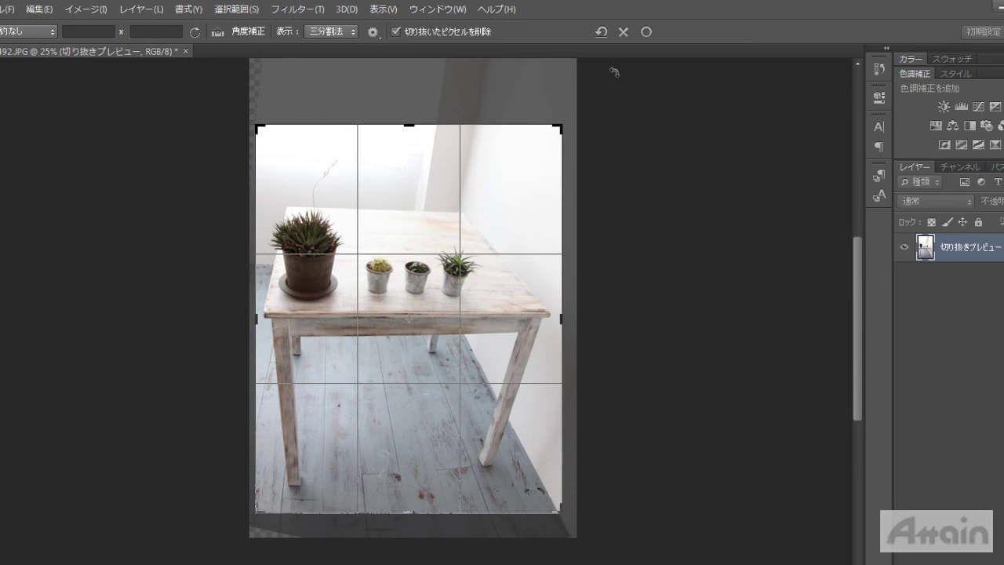
Commit the crop from the options bar to trim the transparent edges
left_click(646, 33)
left_click(647, 33)
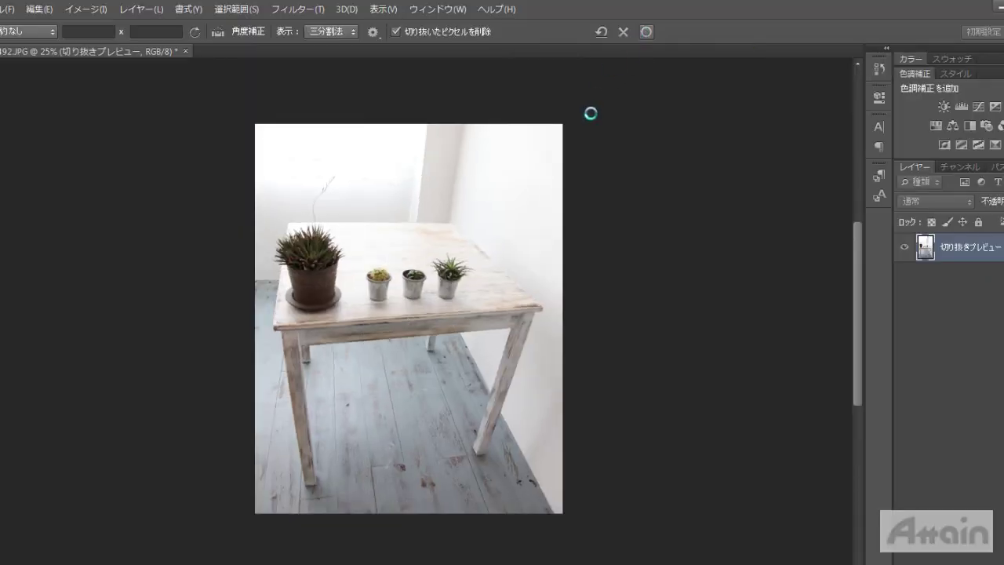